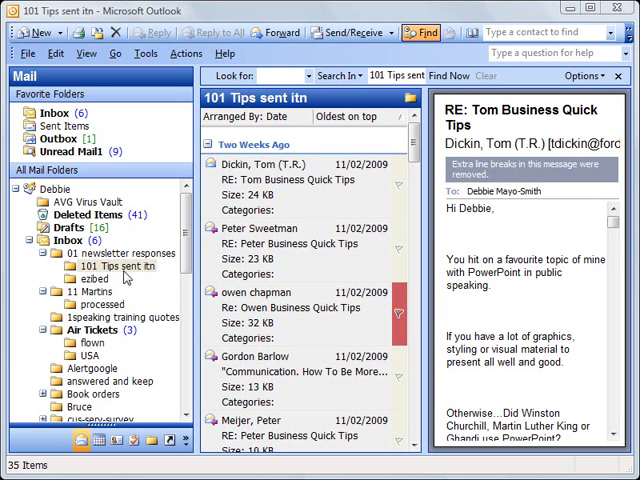
# Step: Open the '101 Tips sent itn' folder and select all 35 of its messages
pyautogui.hotkey('ctrl', 'a')
pyautogui.click(113, 268)
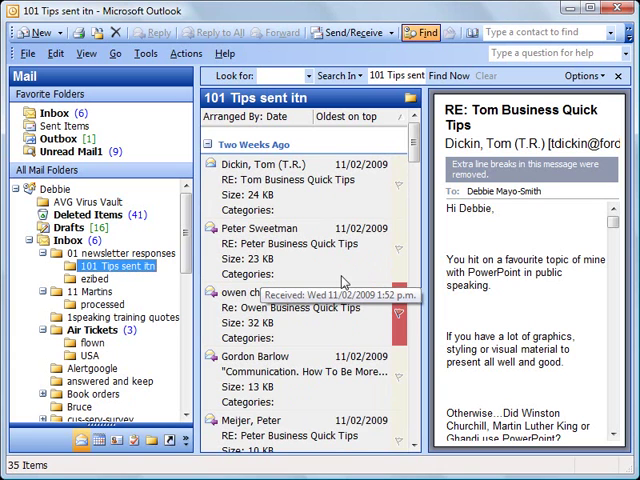
pyautogui.hotkey('ctrl', 'a')
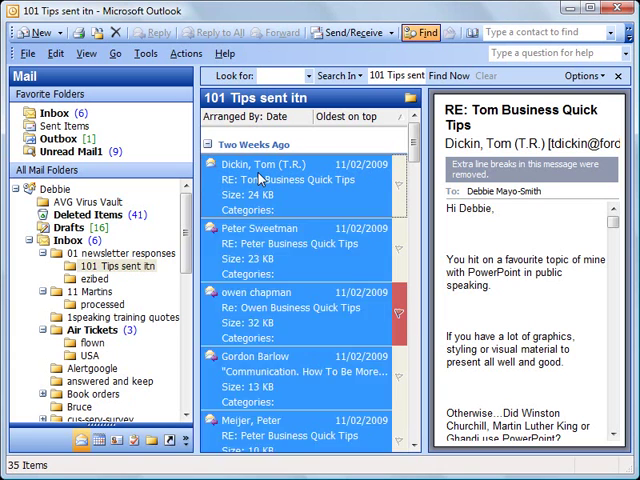
pyautogui.click(261, 179)
pyautogui.moveTo(418, 152); pyautogui.dragTo(416, 443)
pyautogui.hotkey('ctrl', 'a')
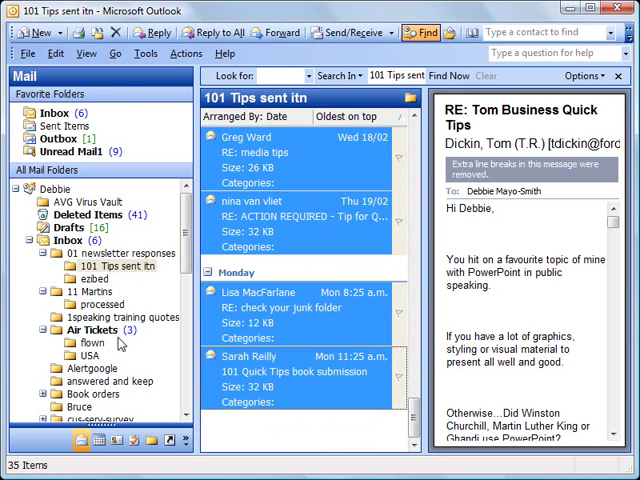
# Step: Save the 35 messages over 'emailed tips from readers.txt' in '101 communication tips', then minimise Outlook
pyautogui.click(28, 55)
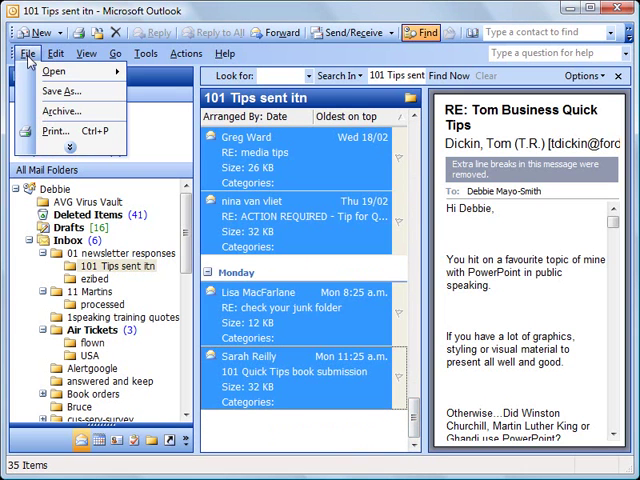
pyautogui.click(45, 91)
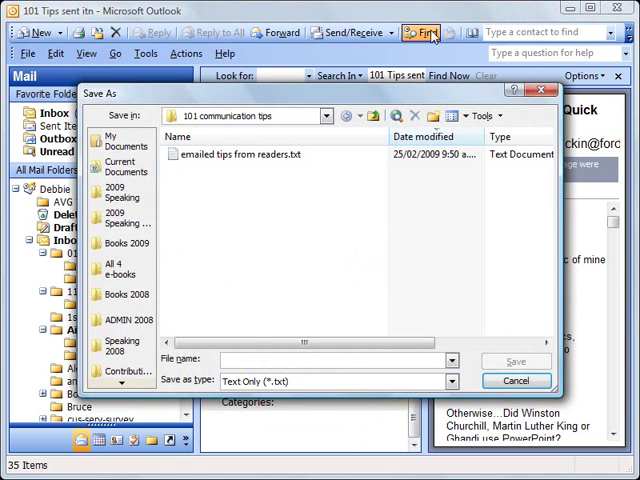
pyautogui.click(197, 165)
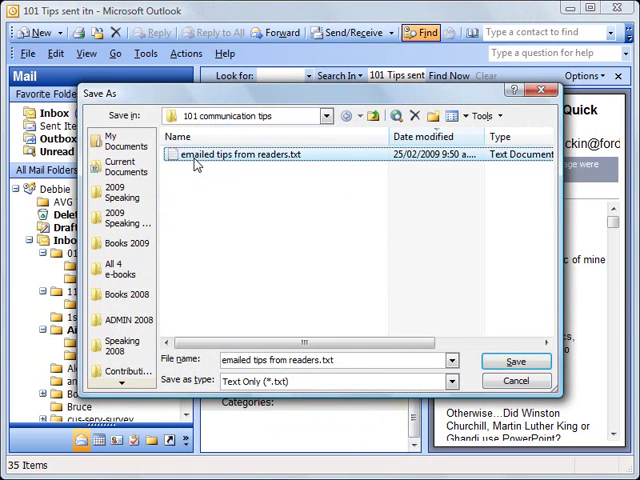
pyautogui.click(502, 365)
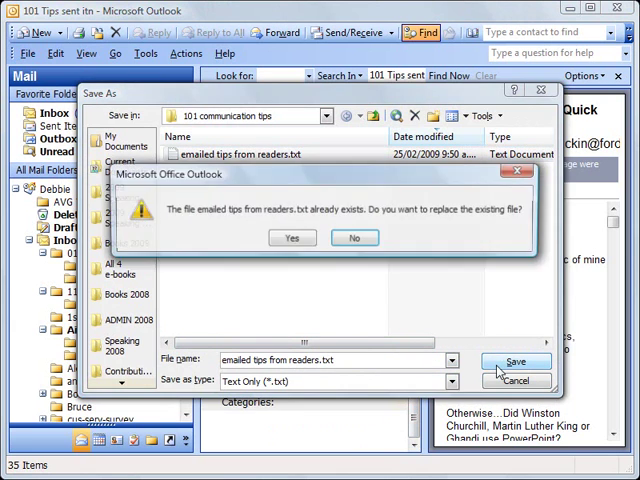
pyautogui.click(292, 244)
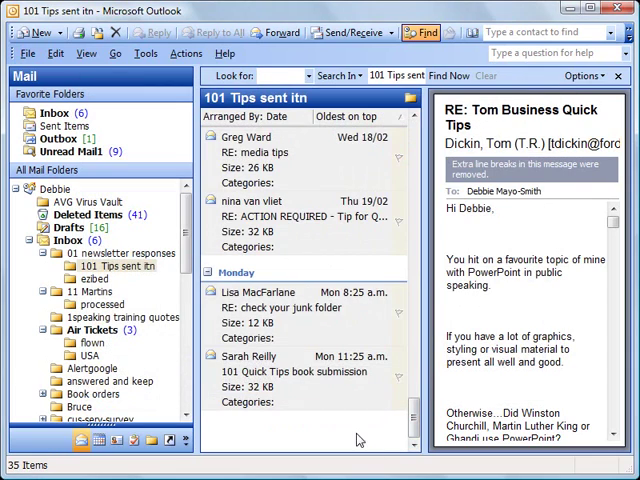
pyautogui.click(571, 10)
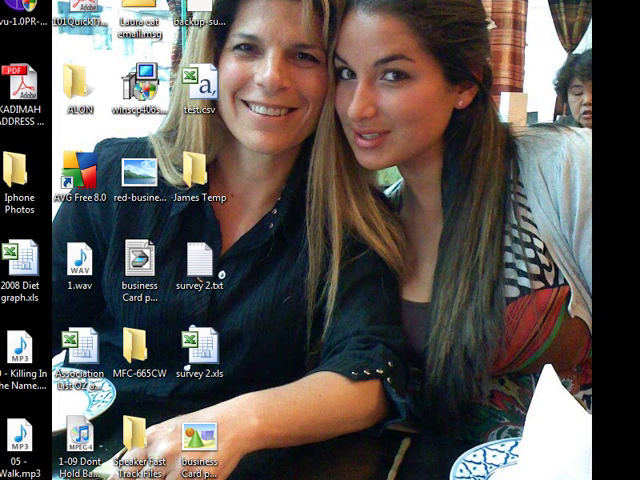
# Step: Switch to the '101 communication tips' Explorer window and select 'emailed tips from readers.txt'
pyautogui.hotkey('alt', 'Tab')
pyautogui.hotkey('alt', 'Tab')
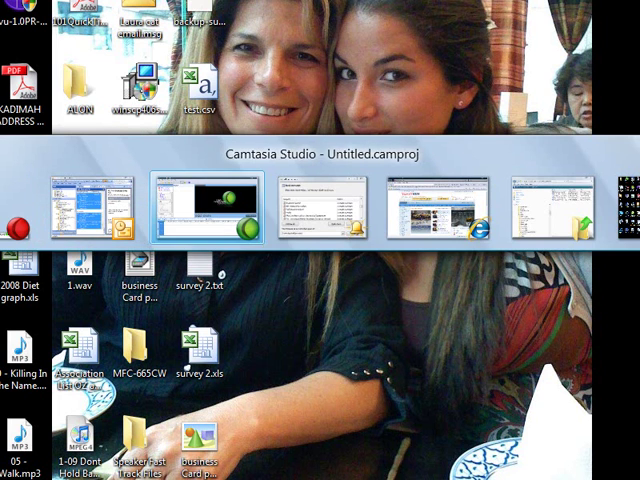
pyautogui.hotkey('alt', 'Tab')
pyautogui.hotkey('alt', 'Tab')
pyautogui.hotkey('alt', 'Tab')
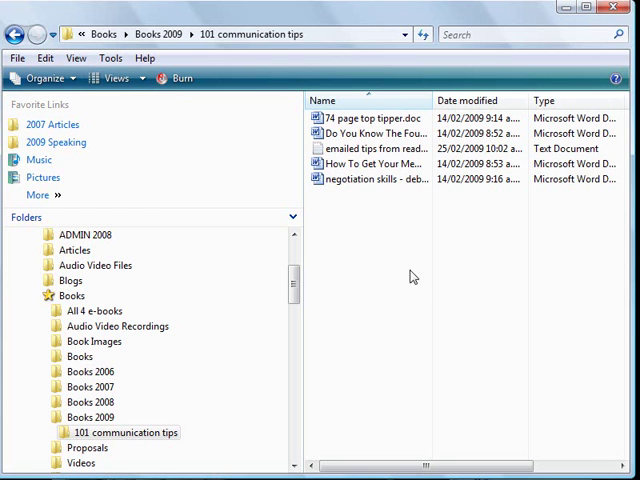
pyautogui.click(358, 150)
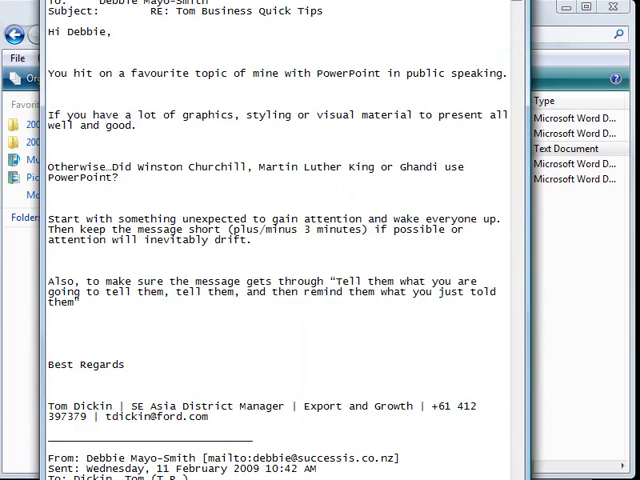
pyautogui.scroll(-15, 517, 15)
pyautogui.scroll(-10, 517, 15)
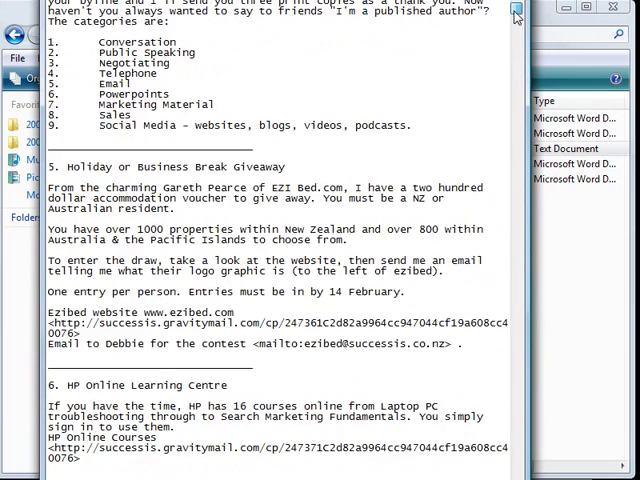
pyautogui.moveTo(517, 15)
pyautogui.mouseDown()
pyautogui.moveTo(516, 54)
pyautogui.moveTo(516, 41)
pyautogui.mouseUp()
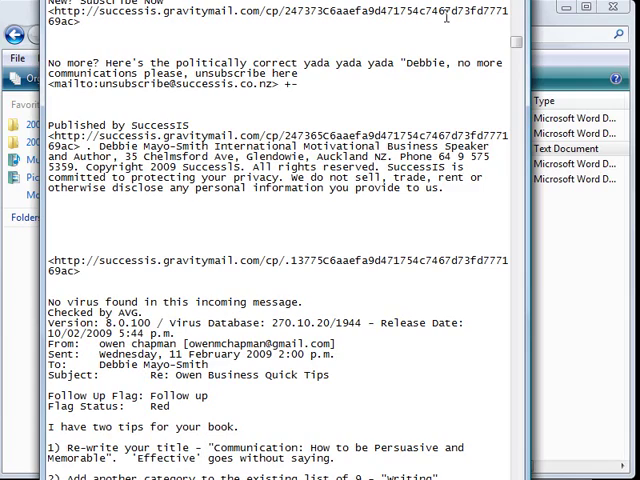
pyautogui.moveTo(516, 44)
pyautogui.mouseDown()
pyautogui.moveTo(548, 237)
pyautogui.moveTo(521, 331)
pyautogui.moveTo(516, 478)
pyautogui.mouseUp()
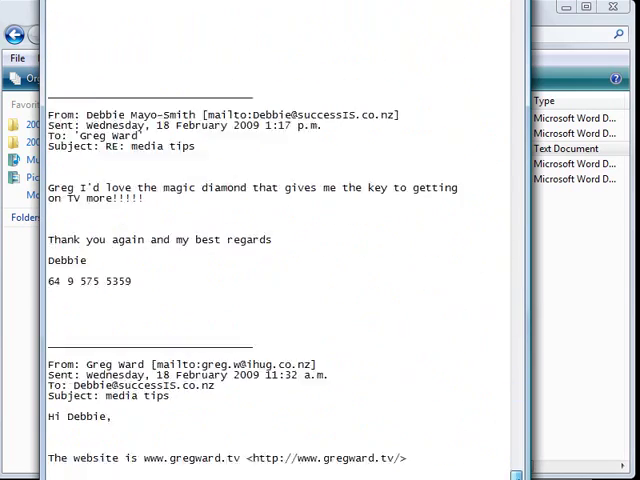